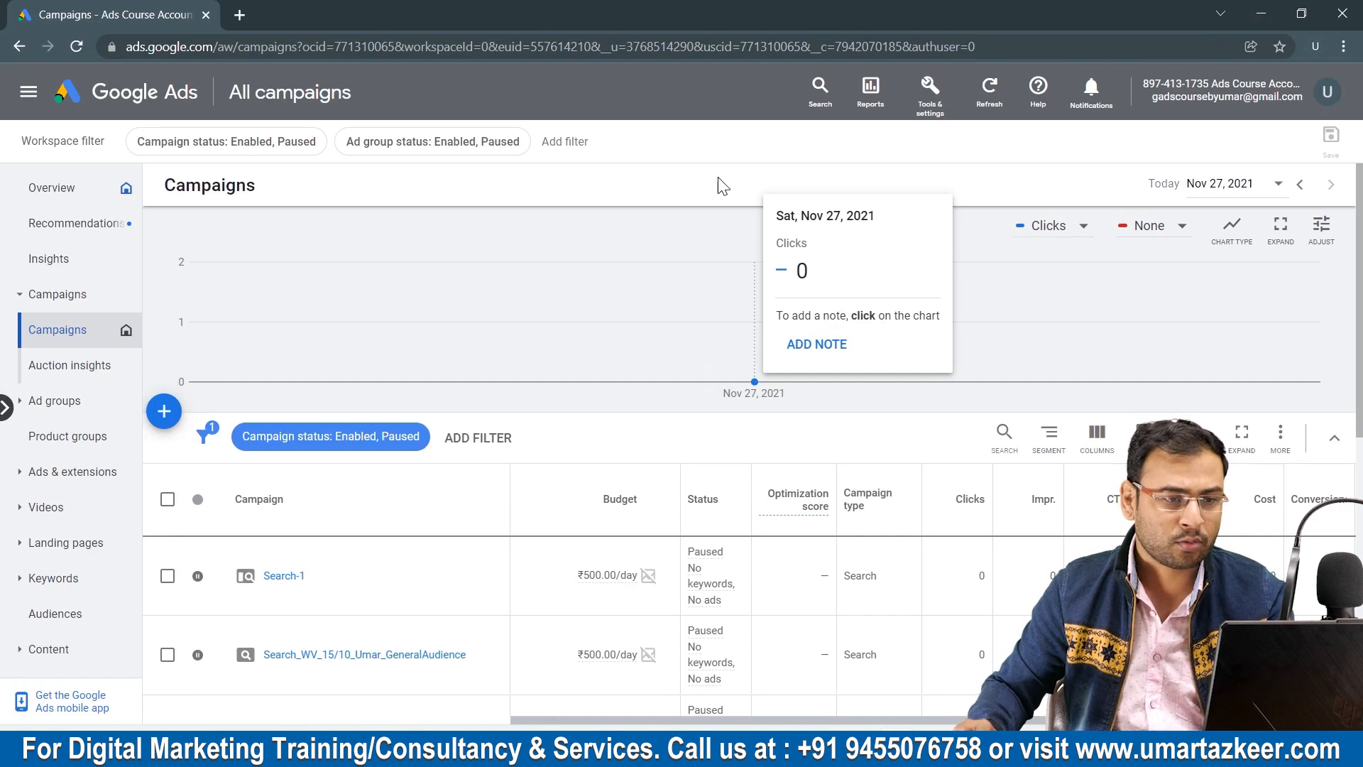
# Step: Start a new Shopping campaign using the linked Merchant Center account and India as the country where products are sold
pyautogui.click(713, 158)
pyautogui.click(797, 148)
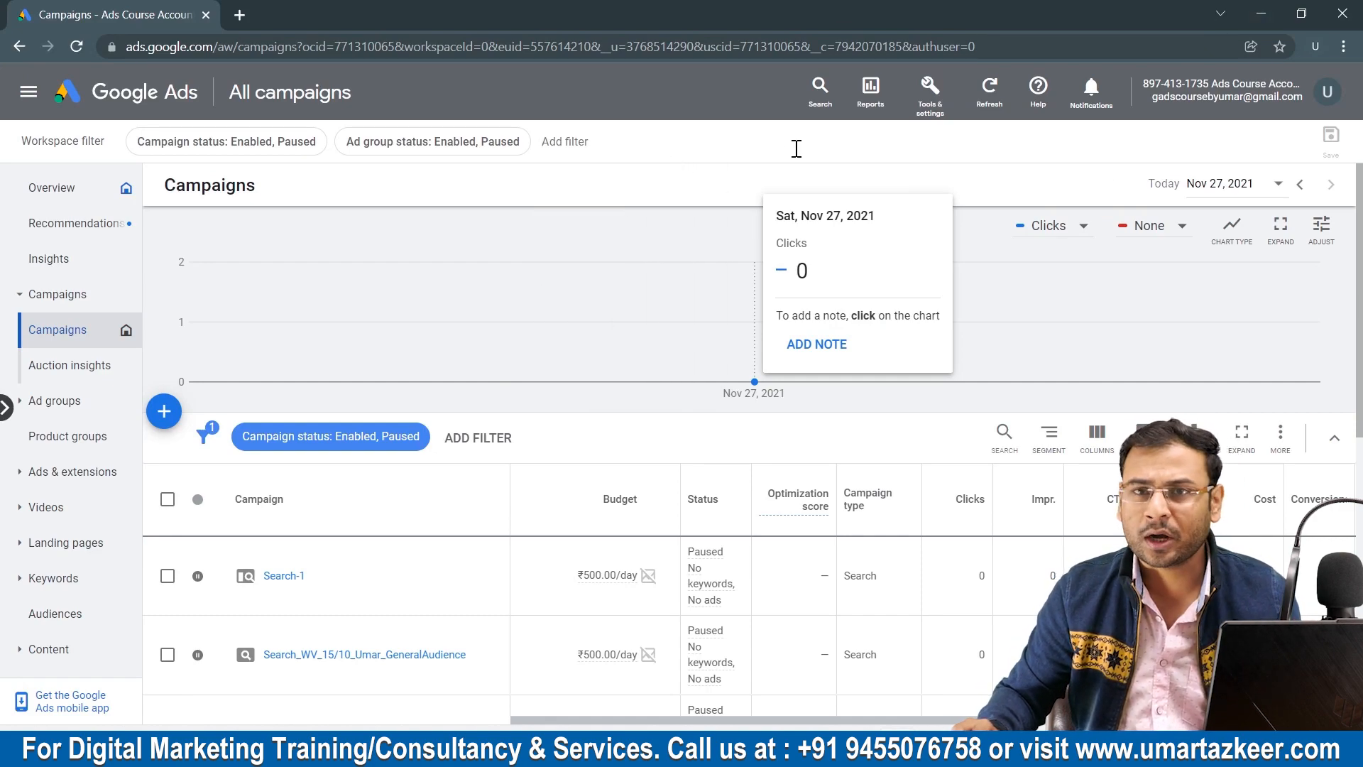
pyautogui.click(152, 413)
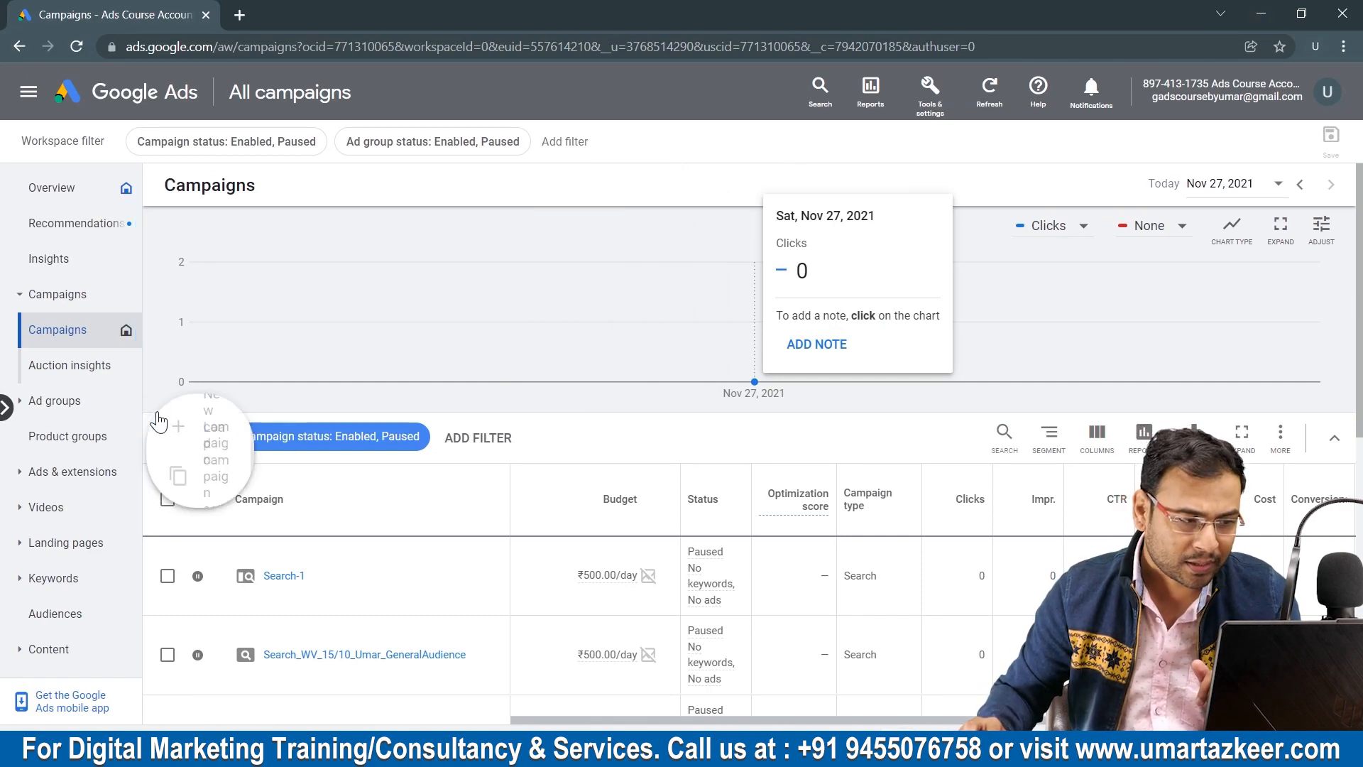
pyautogui.click(248, 426)
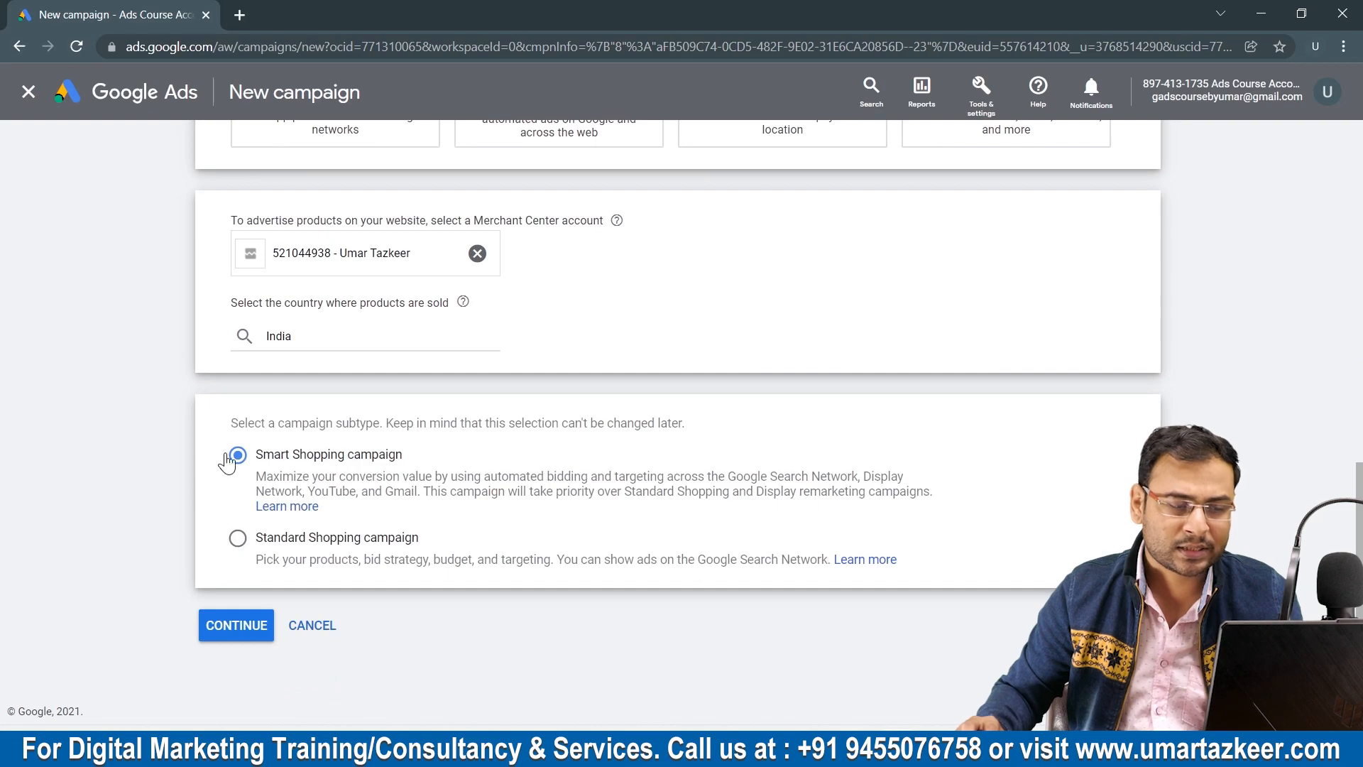
# Step: Use the Smart Shopping campaign subtype and continue to the campaign settings
pyautogui.hotkey('ctrl', '+')
pyautogui.hotkey('ctrl', '+')
pyautogui.hotkey('ctrl', '+')
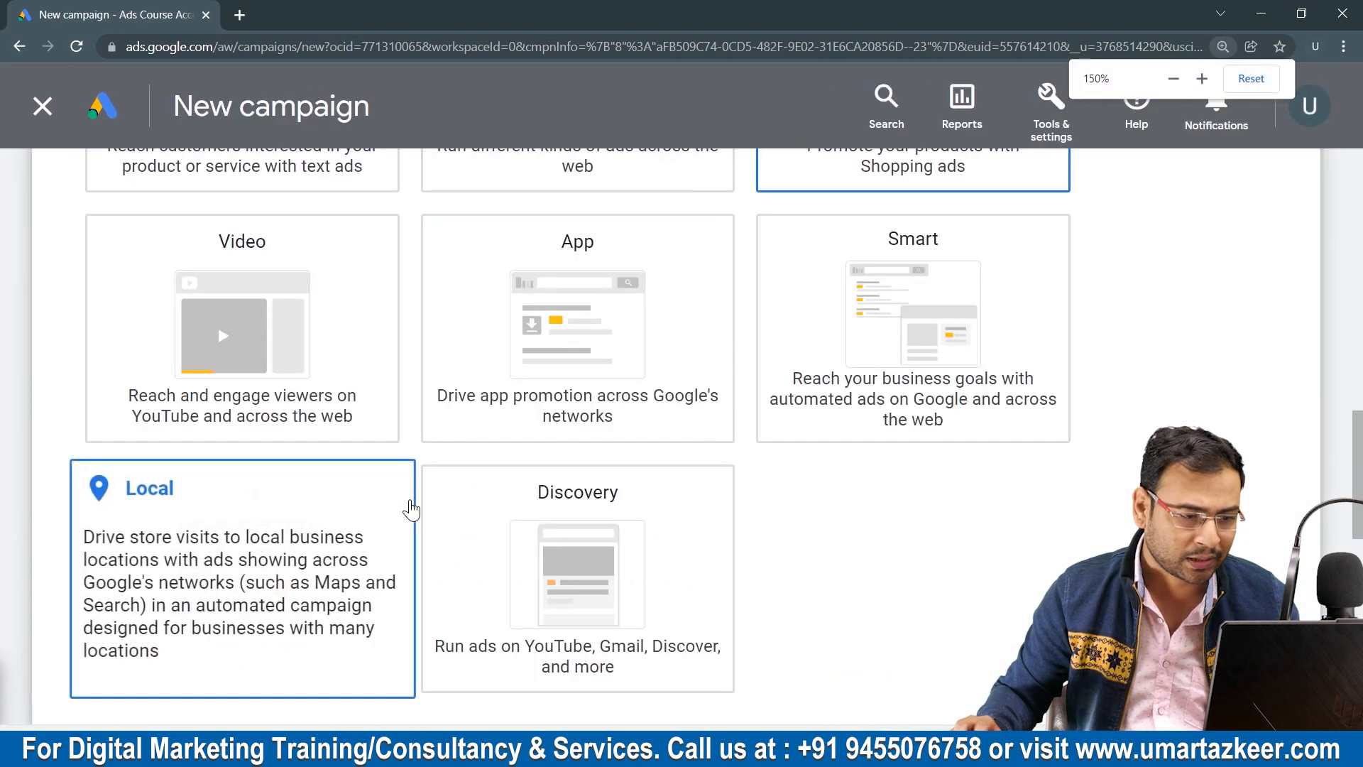
pyautogui.scroll(-7, 715, 517)
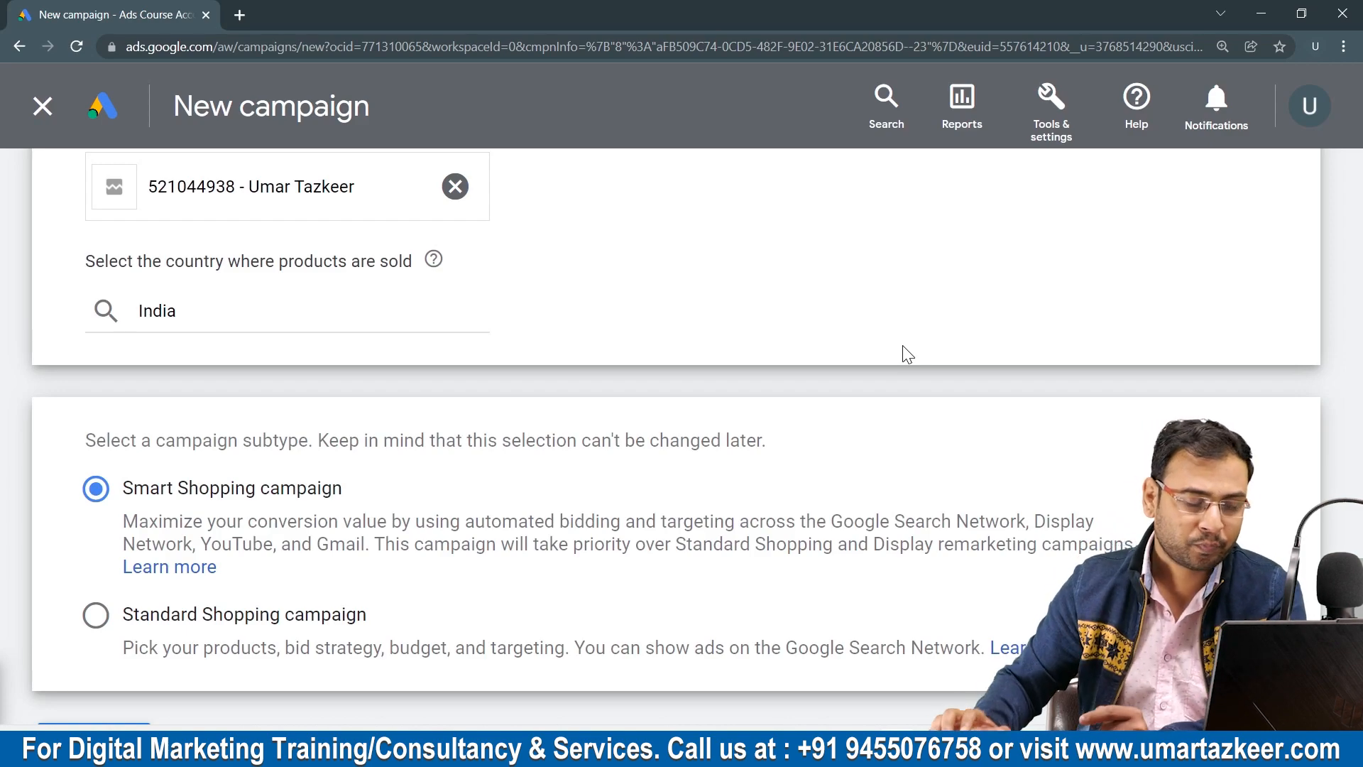
pyautogui.scroll(-2, 697, 380)
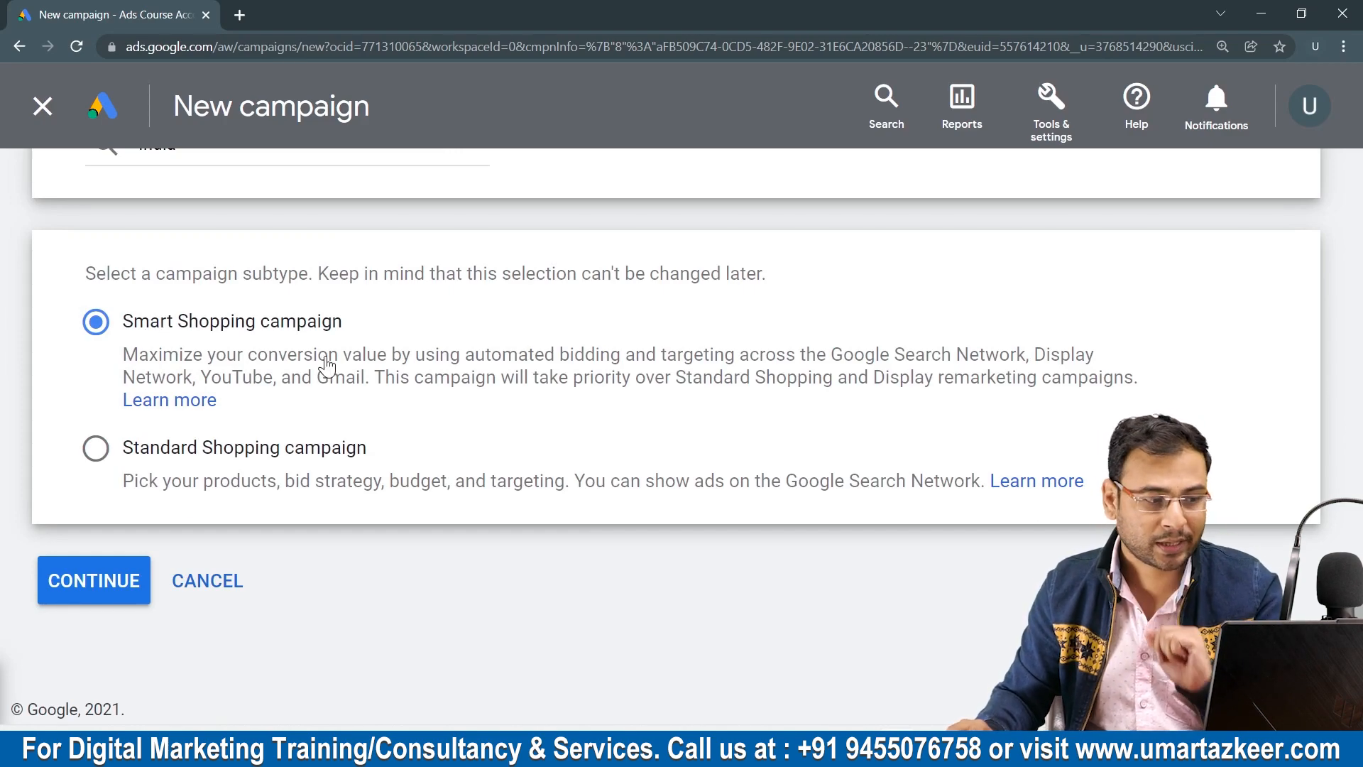
pyautogui.click(94, 580)
# Step: Show the additional settings and review the local products option, leaving ads for products sold in local stores disabled
pyautogui.scroll(-4, 682, 426)
pyautogui.click(1222, 47)
pyautogui.click(1262, 76)
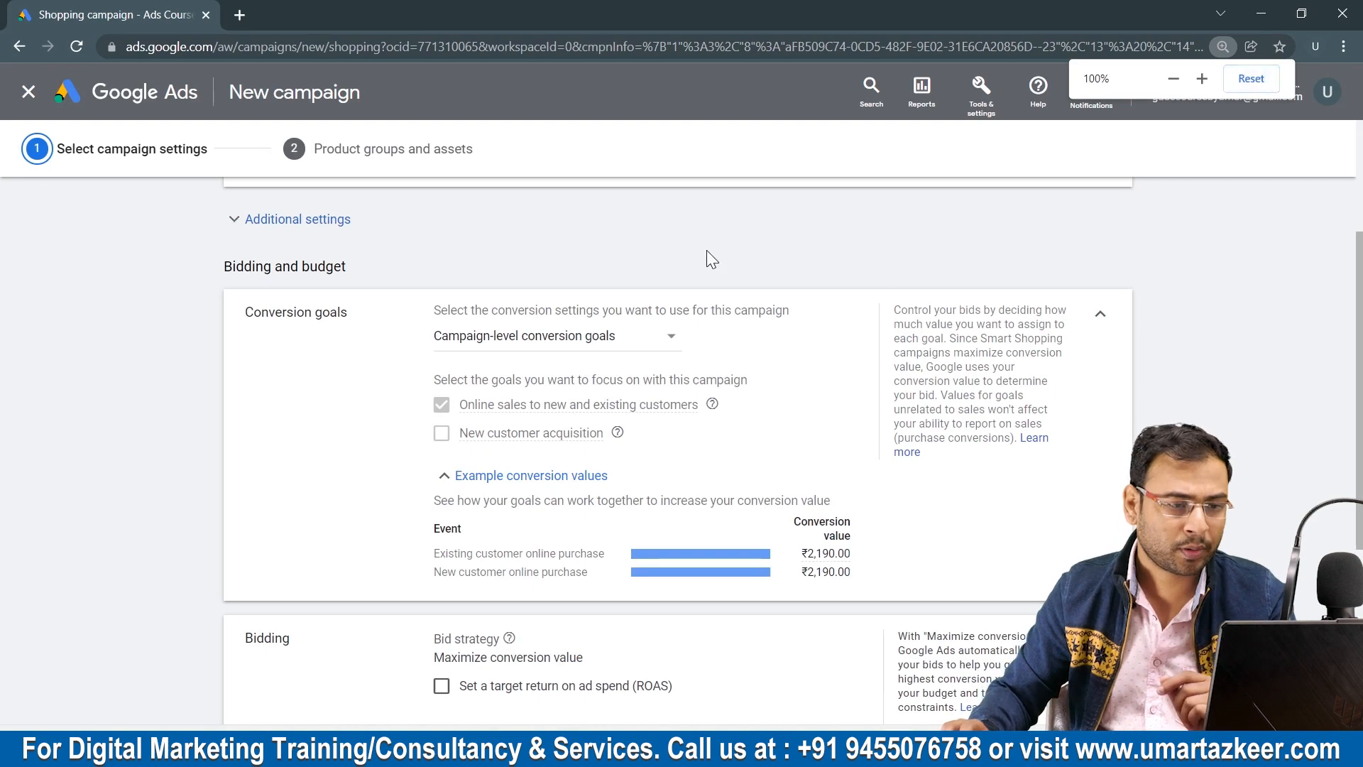
pyautogui.scroll(3, 706, 255)
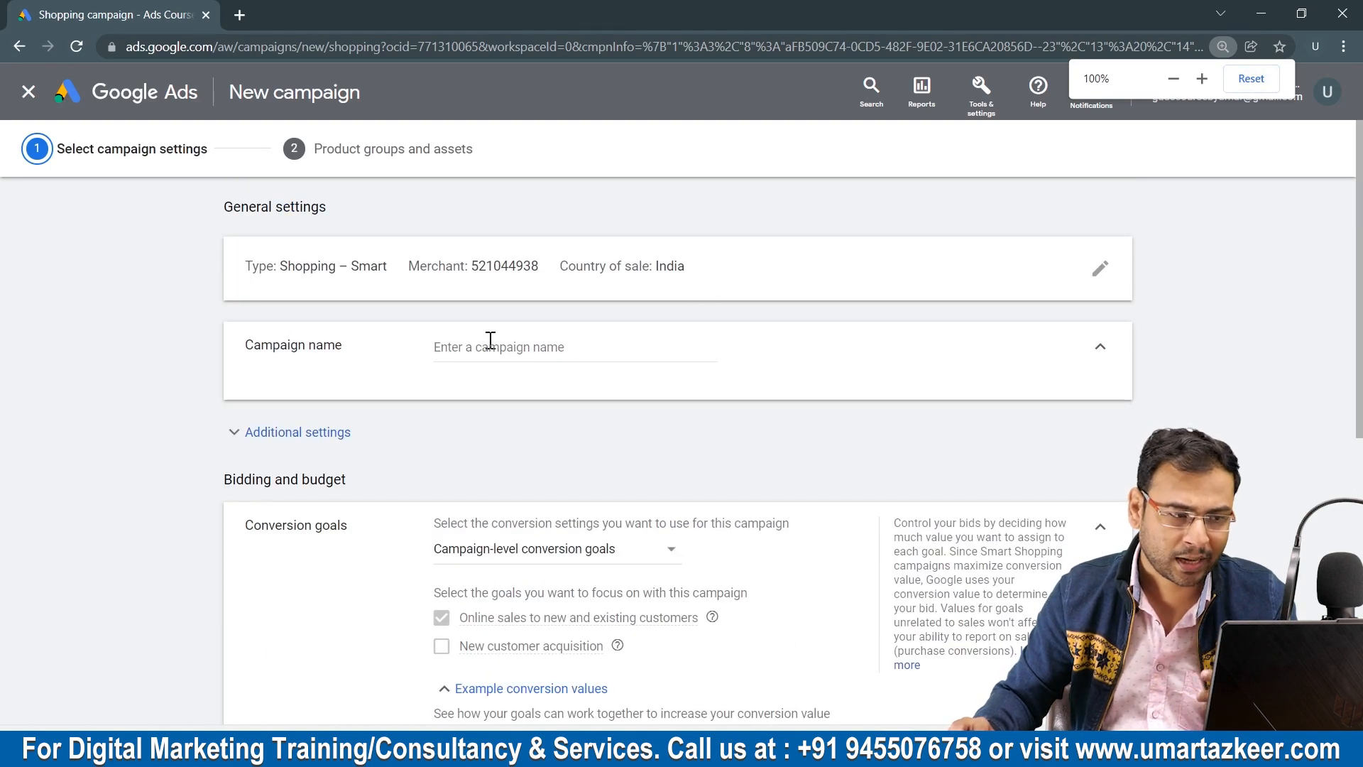
pyautogui.click(334, 433)
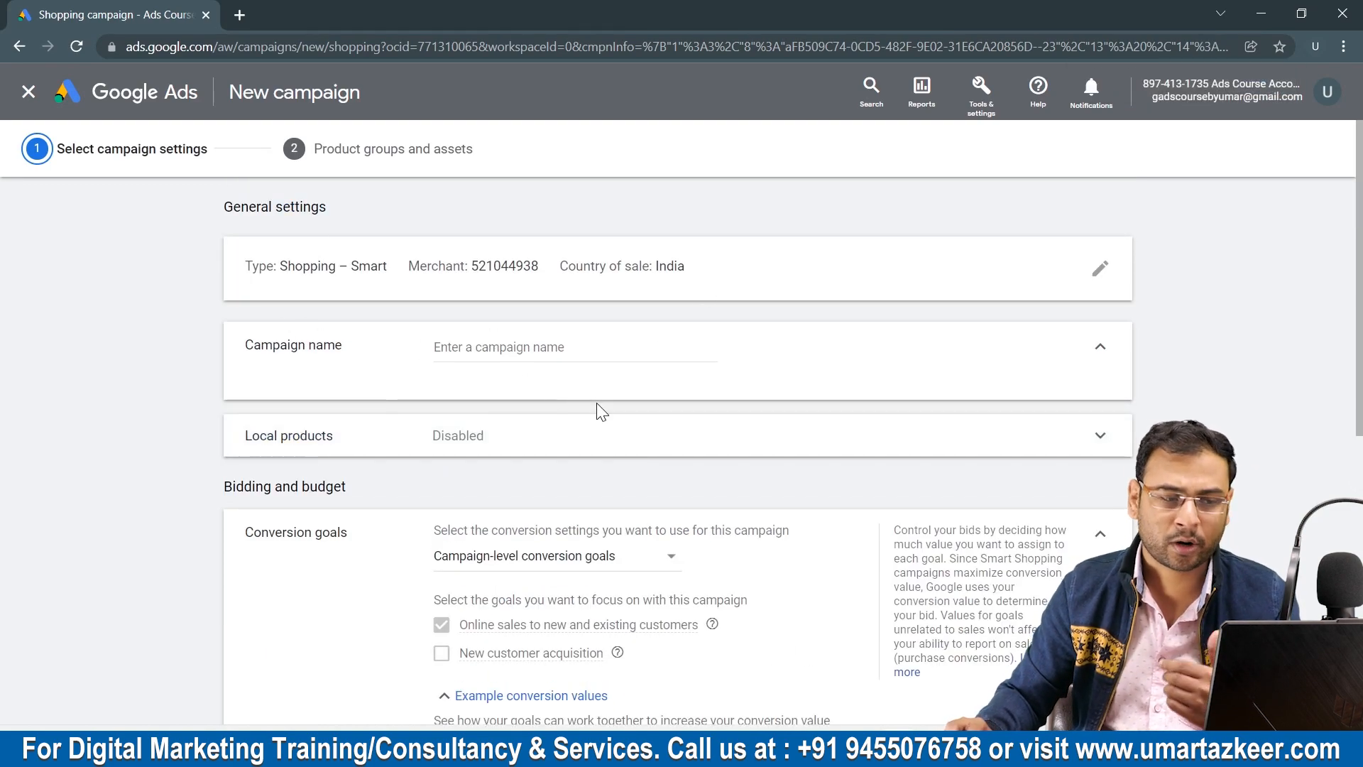
pyautogui.click(372, 446)
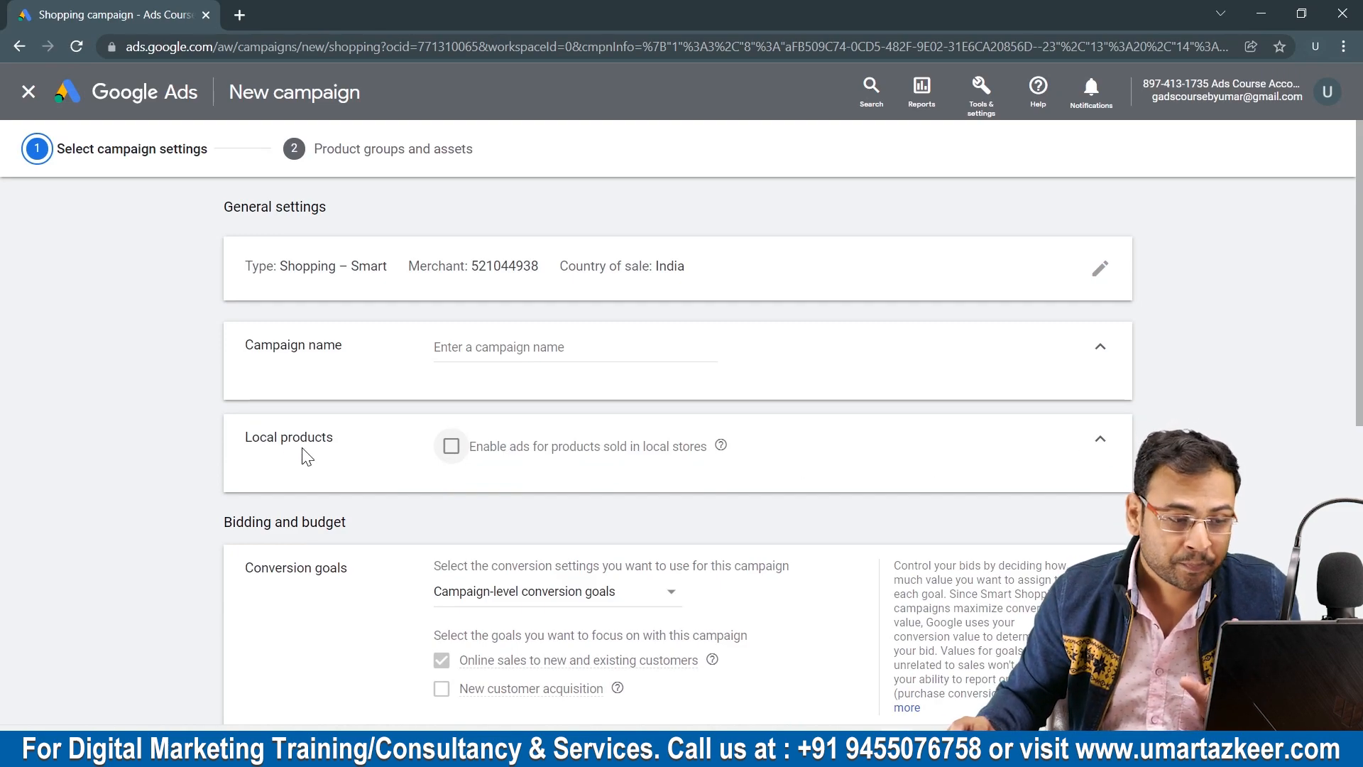
pyautogui.click(1102, 440)
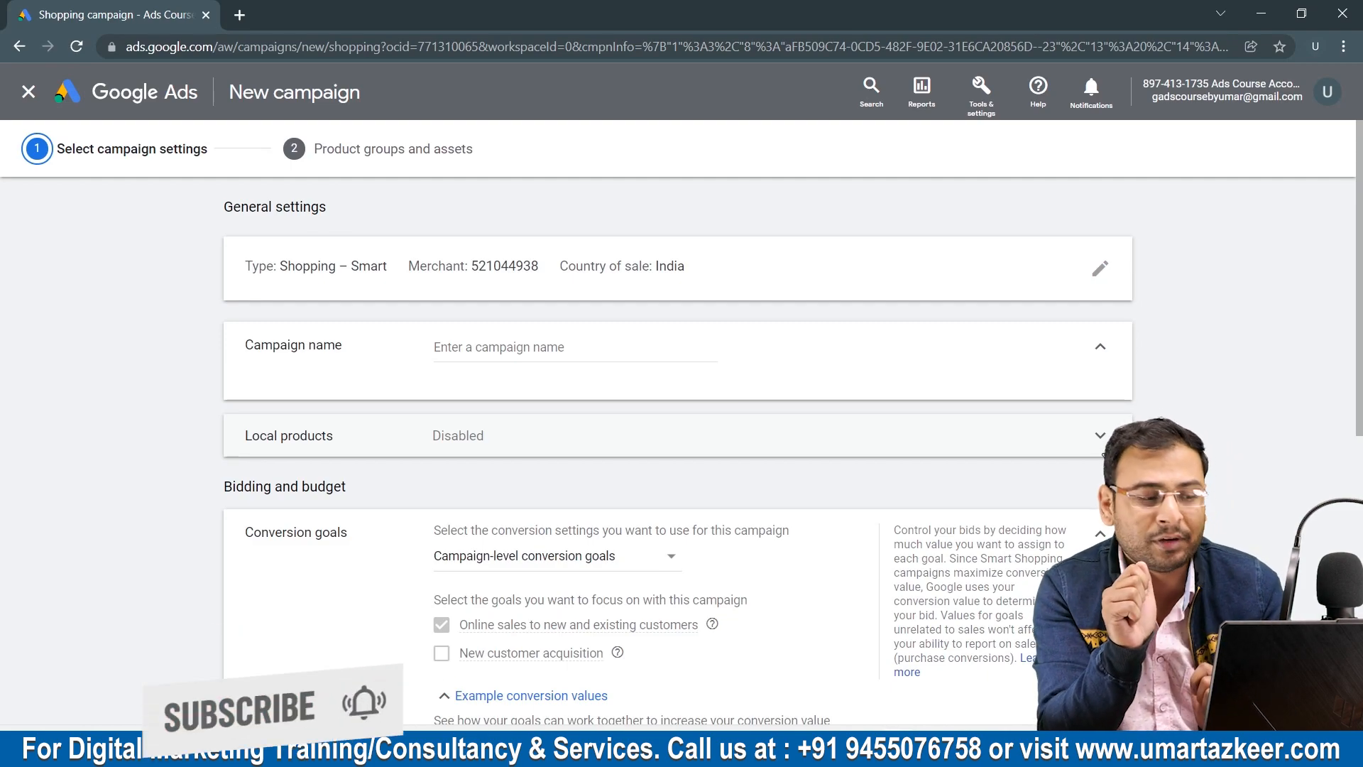
# Step: Set the conversion goals to campaign-level conversion goals and collapse that section
pyautogui.scroll(-3, 1111, 452)
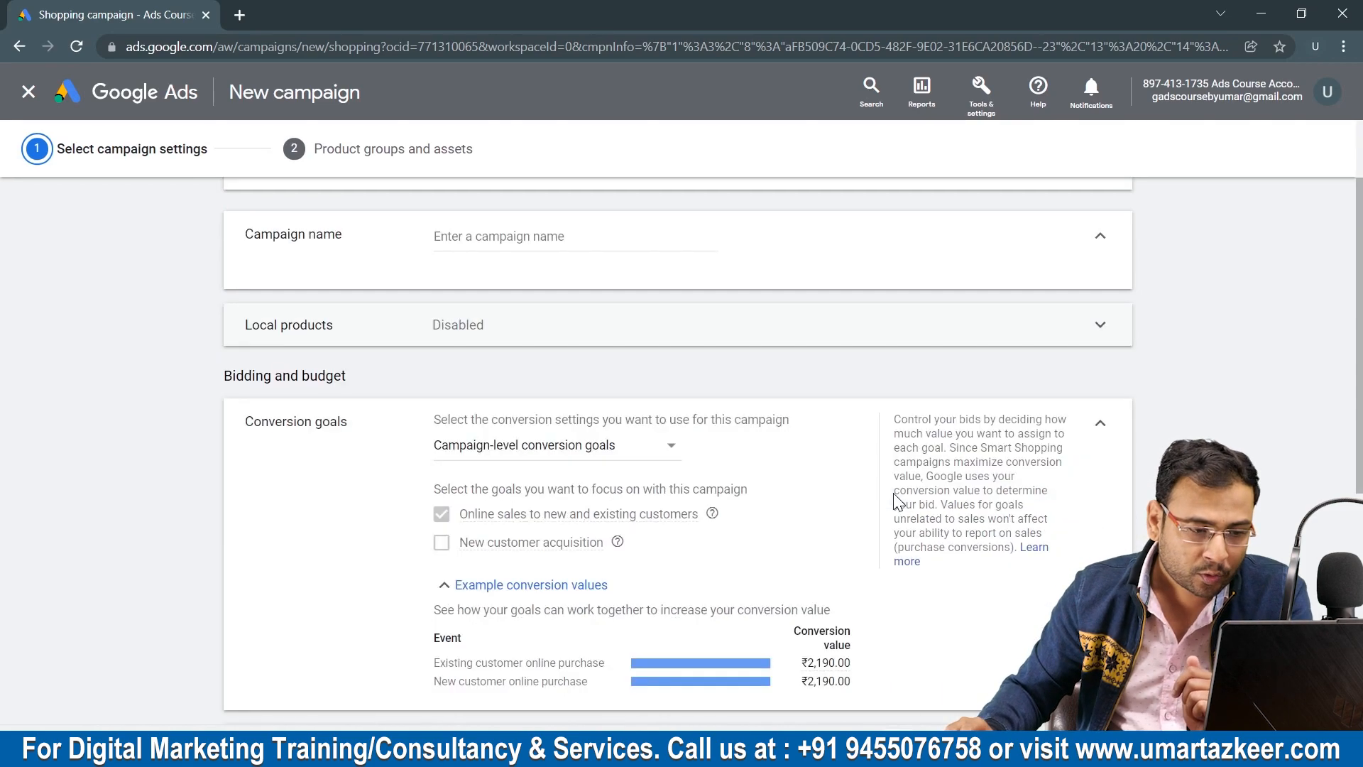
pyautogui.click(501, 339)
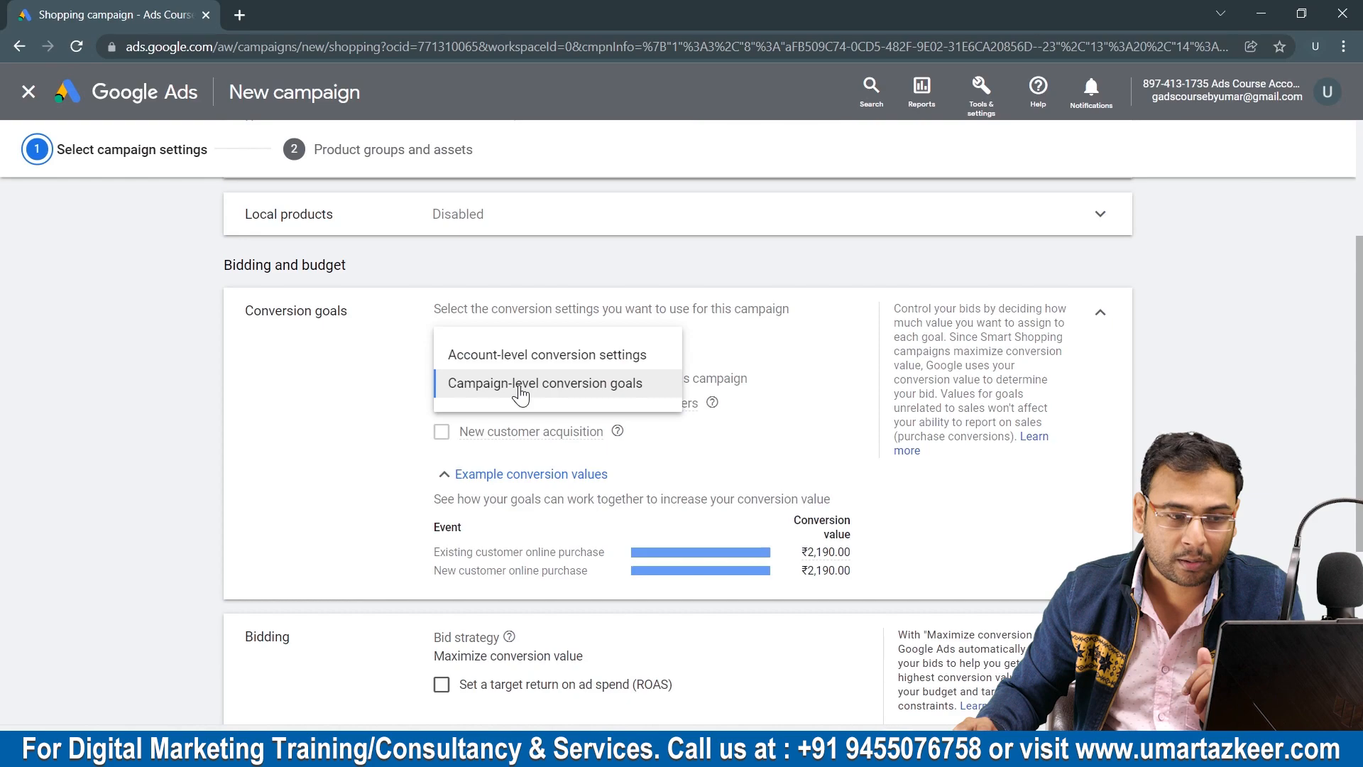
pyautogui.click(519, 387)
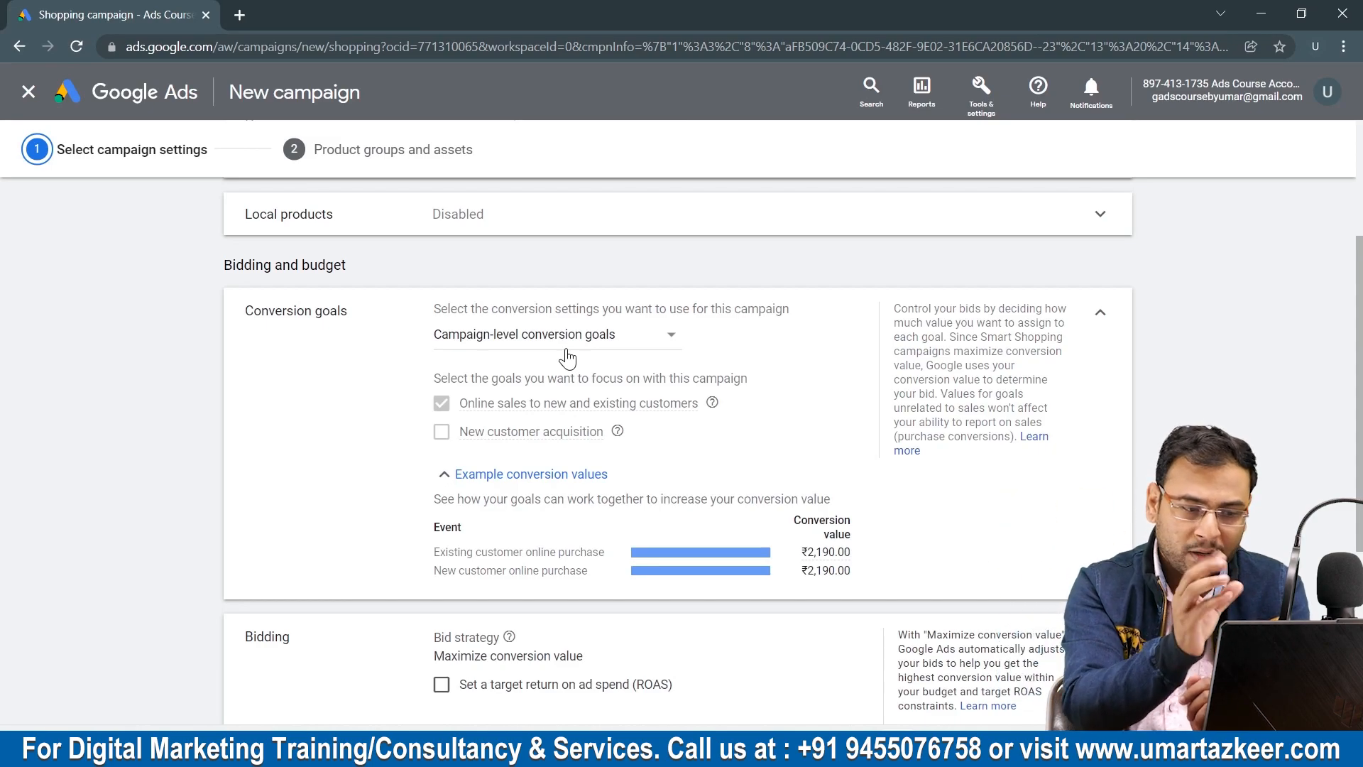
pyautogui.click(1100, 311)
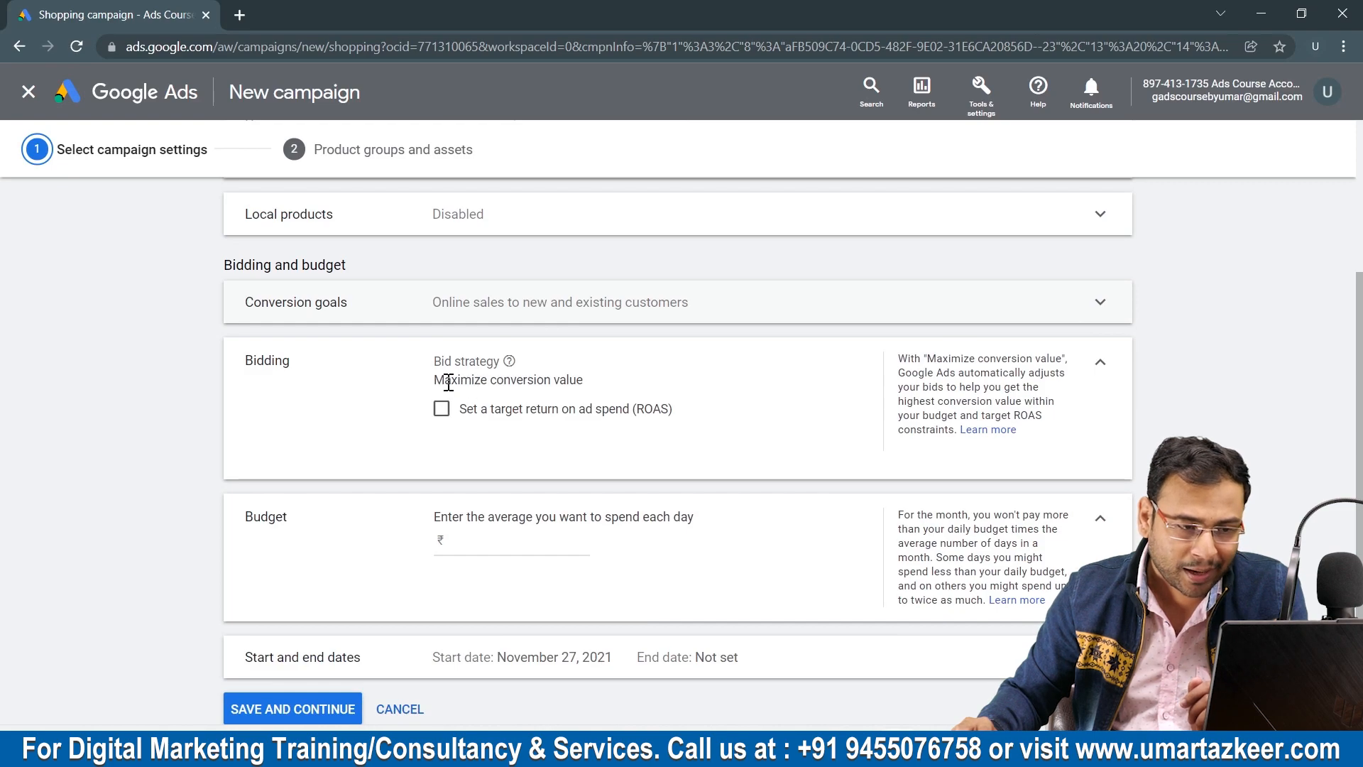
# Step: Try the target return on ad spend (ROAS) option for the Maximize conversion value bid strategy and turn it off again
pyautogui.moveTo(444, 381); pyautogui.dragTo(570, 387)
pyautogui.click(619, 390)
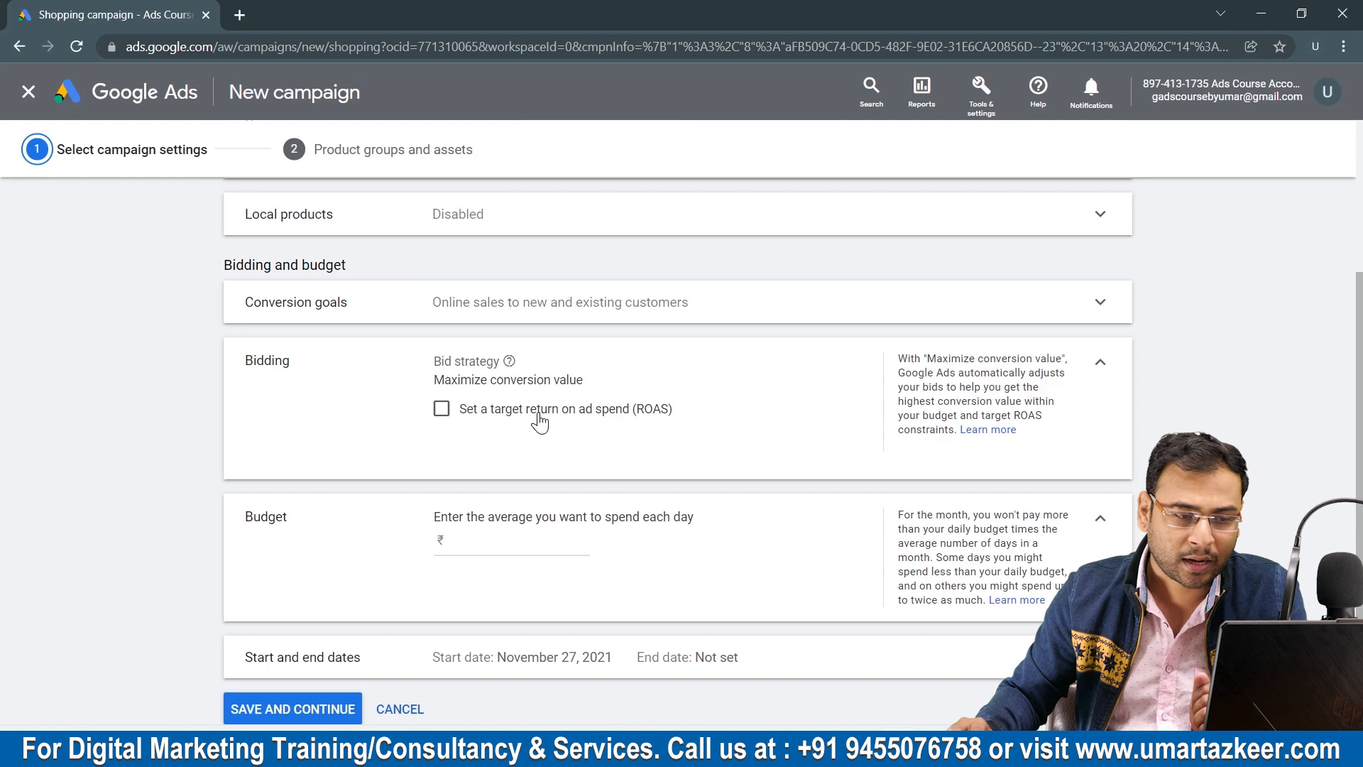
pyautogui.click(649, 422)
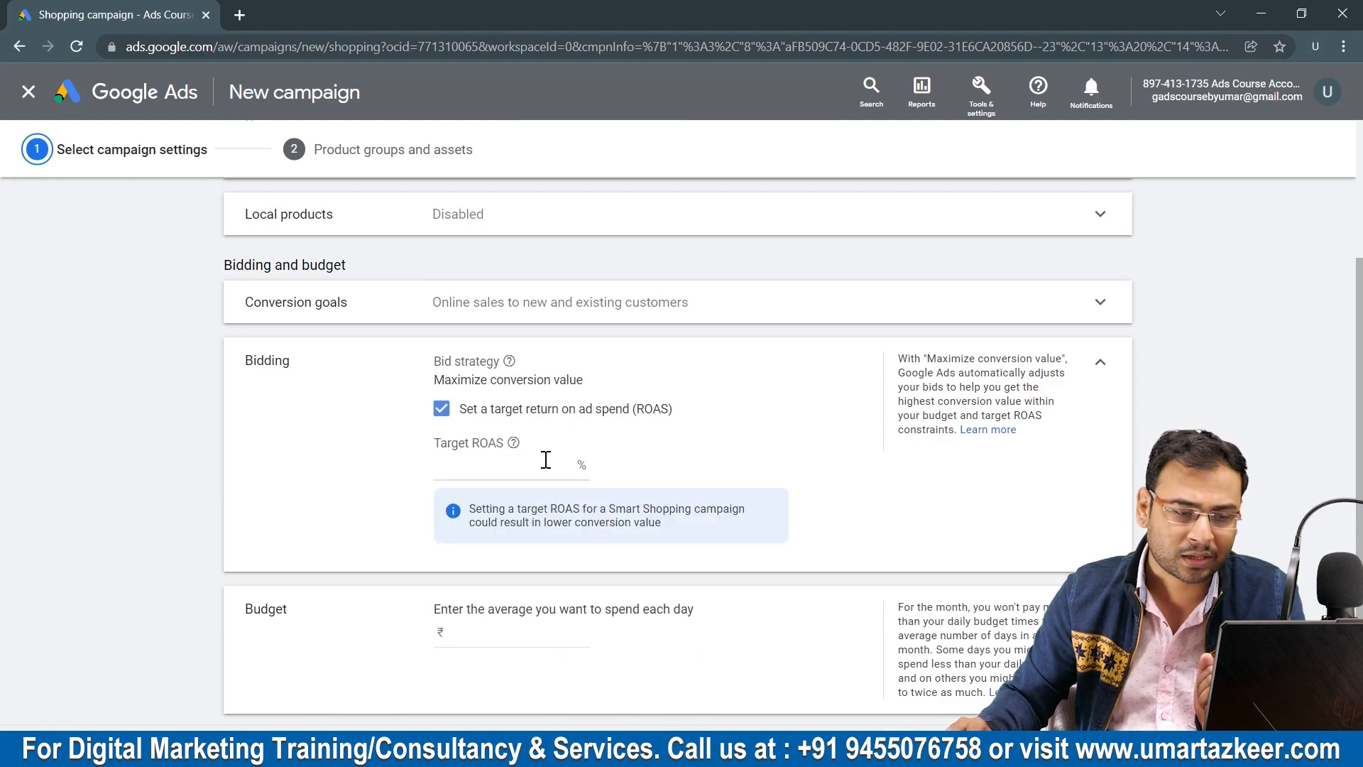
pyautogui.click(442, 409)
# Step: Set the average daily budget to ₹2000 and collapse the budget and bidding sections
pyautogui.click(551, 543)
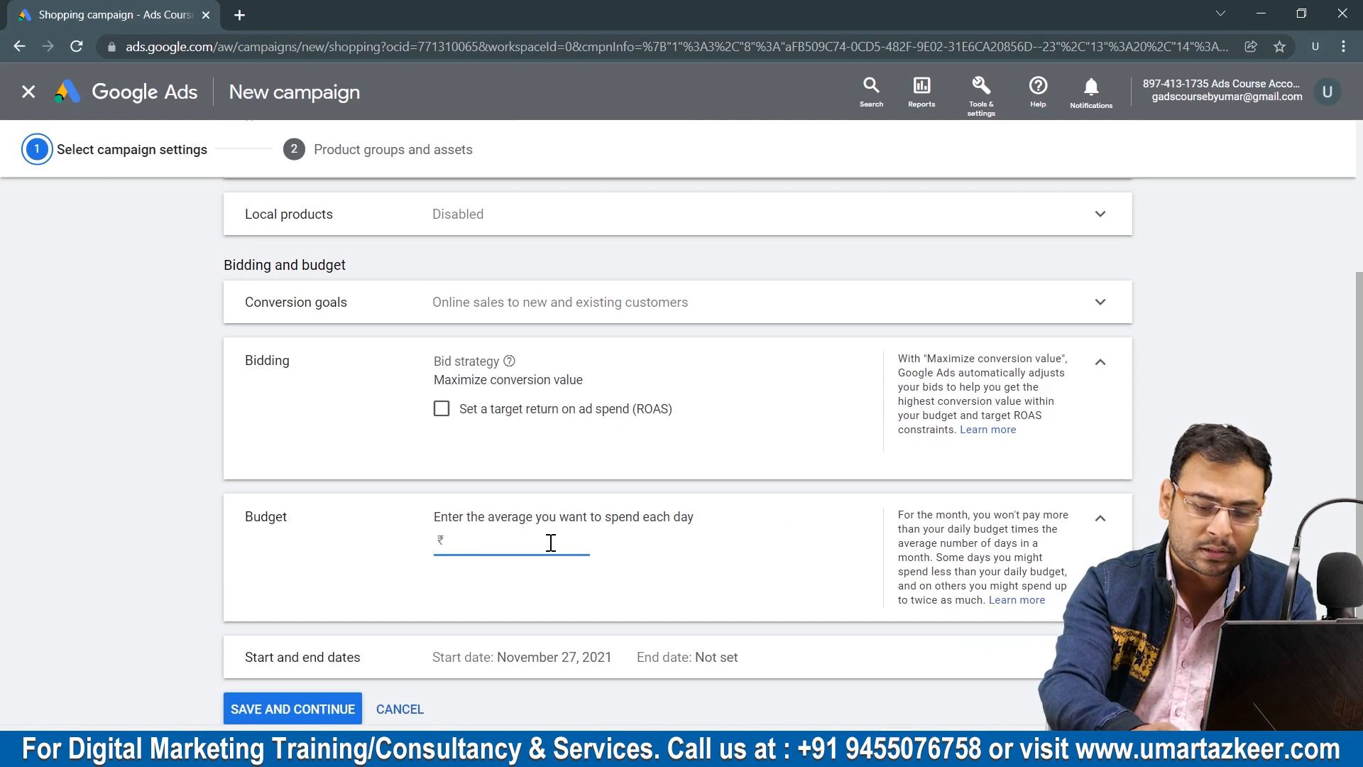
pyautogui.write('2000')
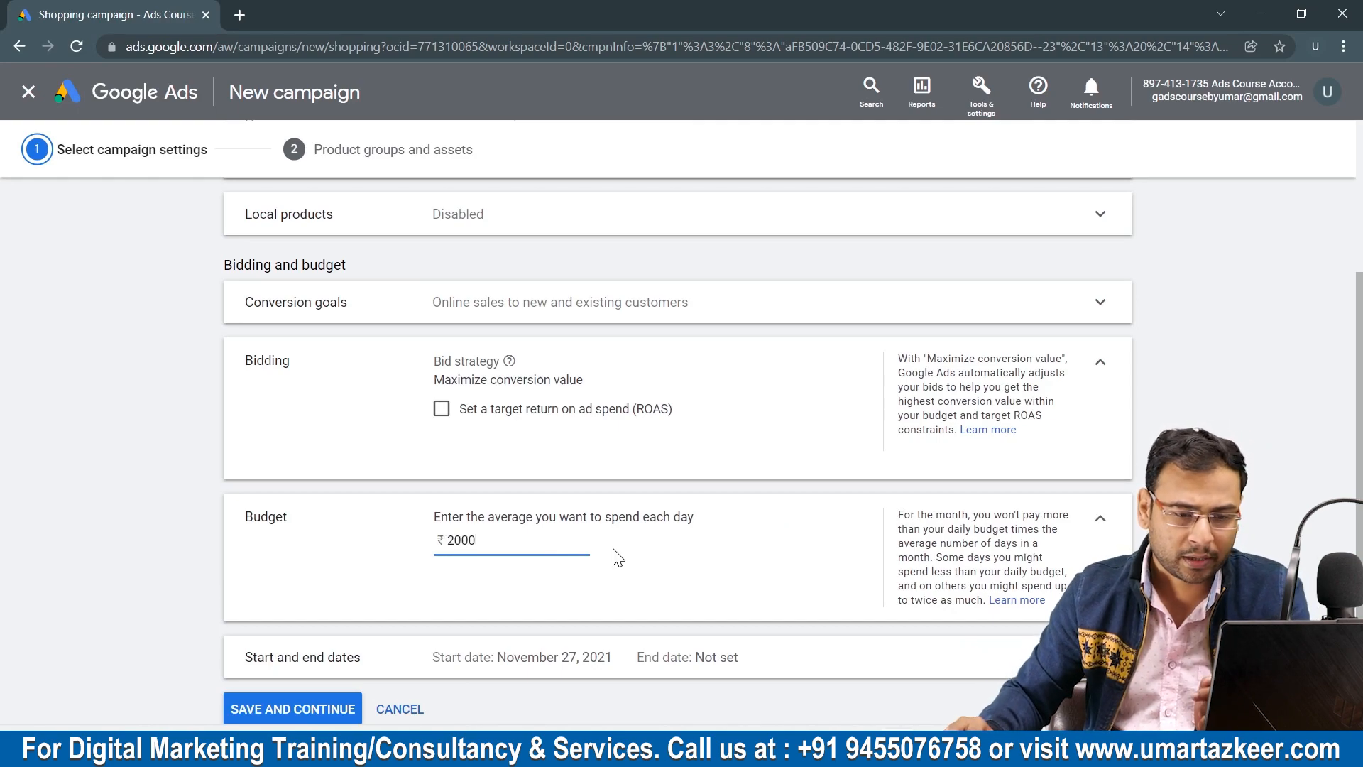
pyautogui.click(619, 558)
pyautogui.click(1100, 519)
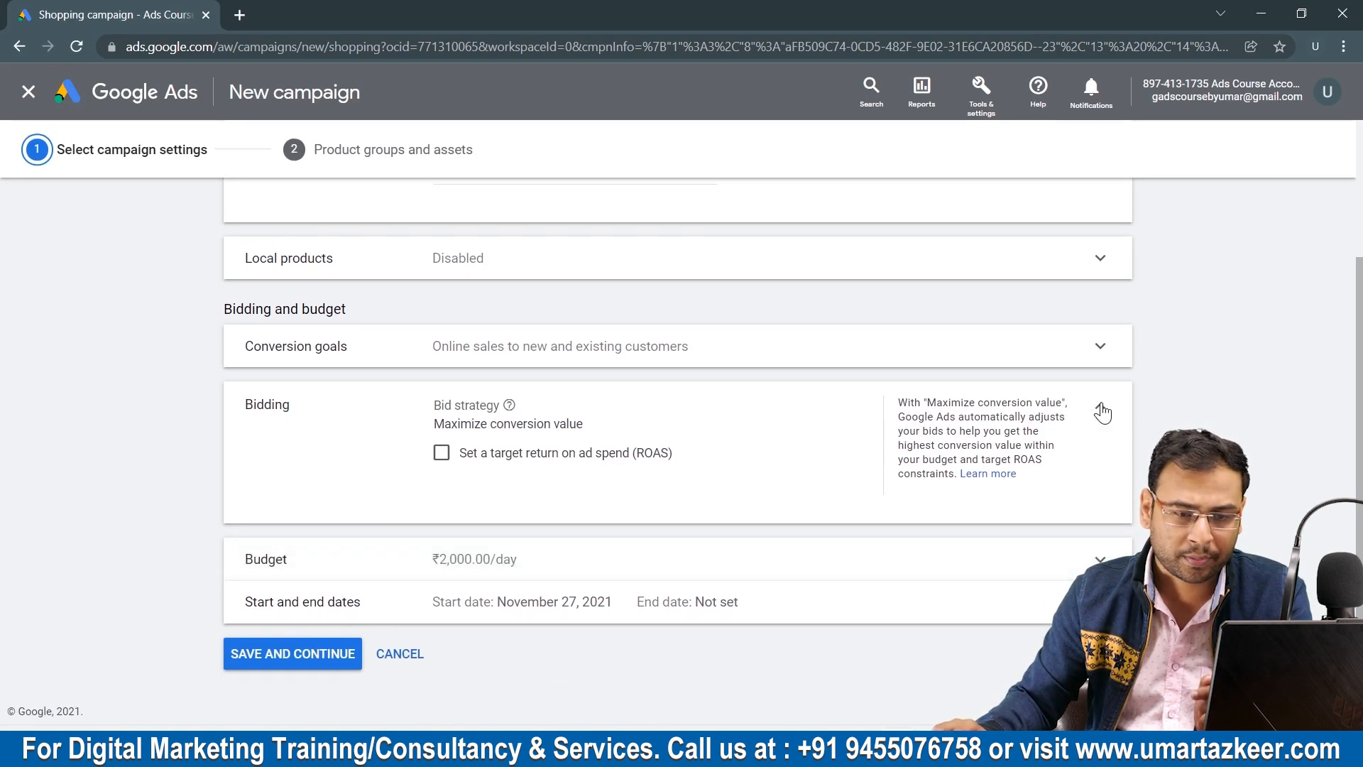
pyautogui.click(1101, 404)
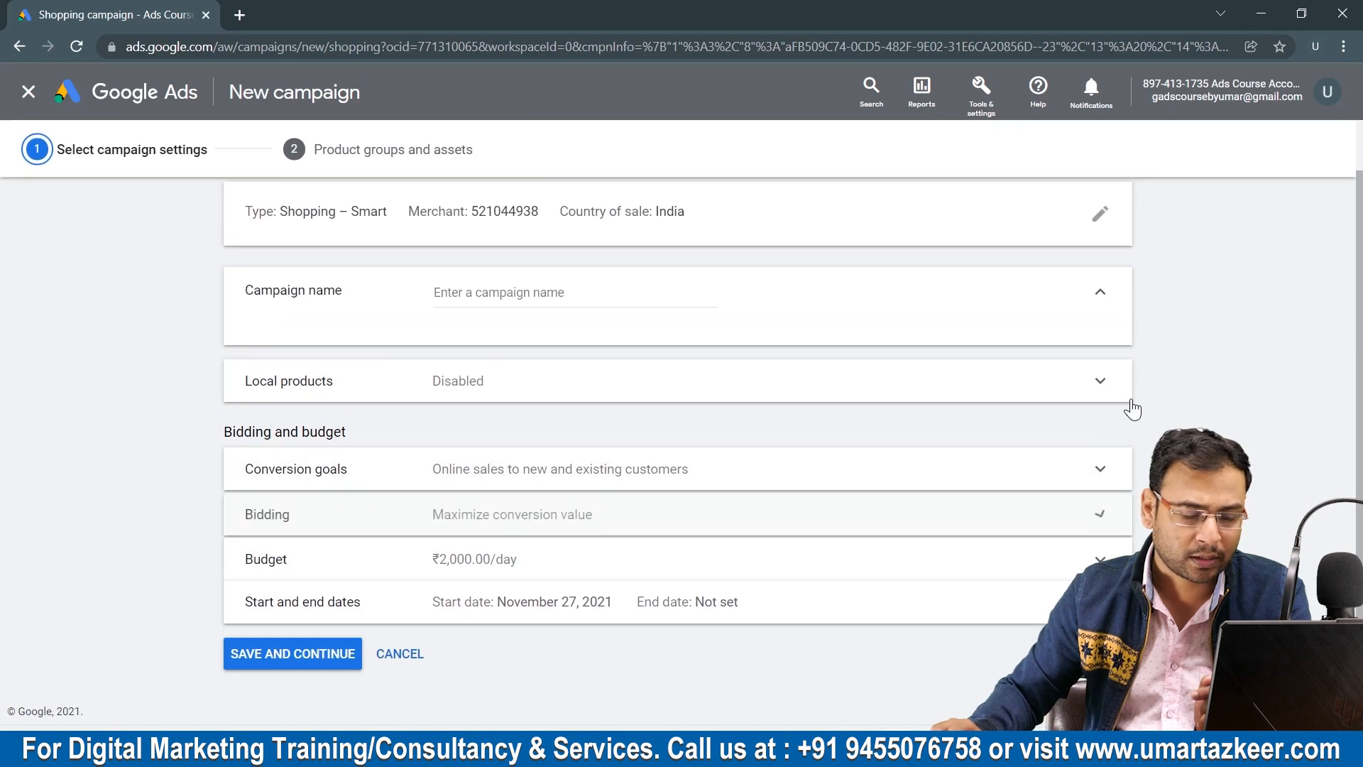
# Step: Enter a campaign name beginning with "Sma" and save the settings to continue to product groups and assets
pyautogui.click(289, 660)
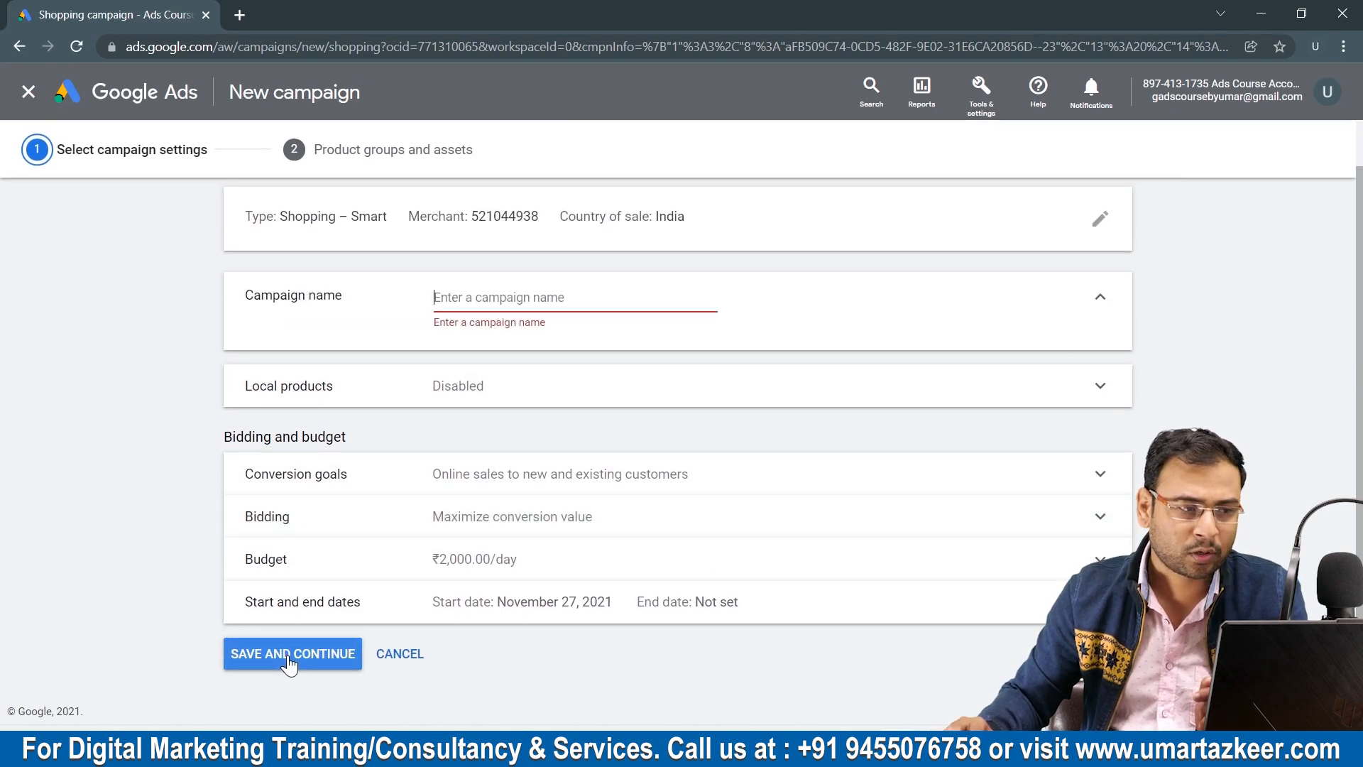
pyautogui.click(566, 295)
pyautogui.write('DemoC')
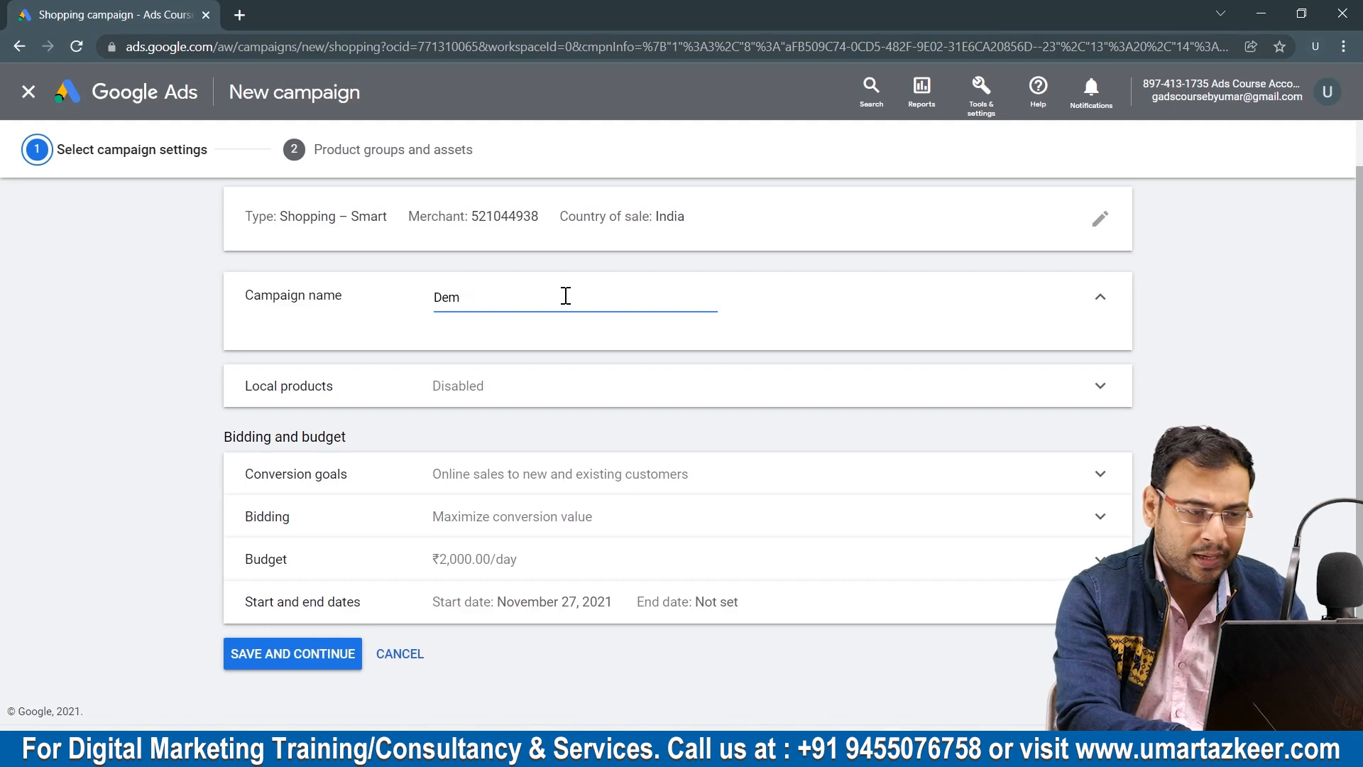
pyautogui.press('BackSpace')
pyautogui.press('BackSpace')
pyautogui.press('BackSpace')
pyautogui.write('Sma')
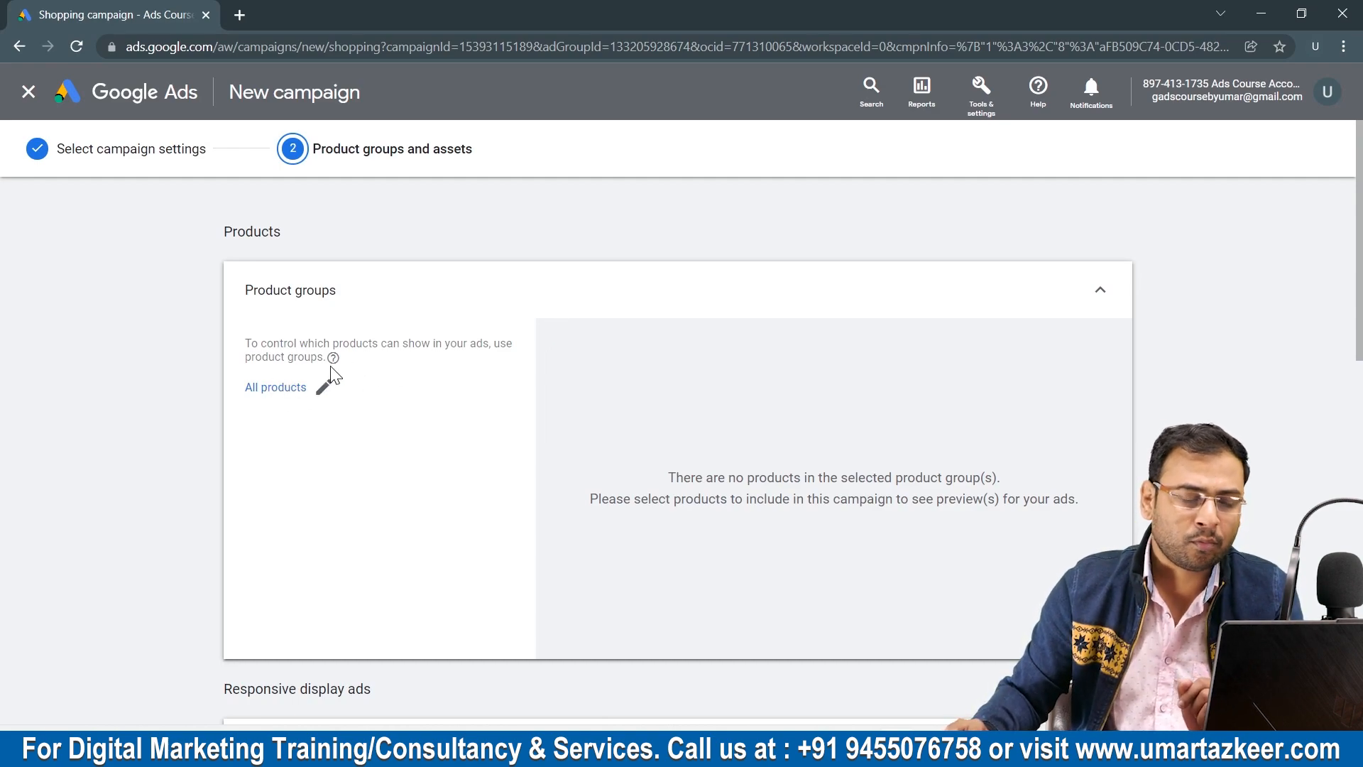
pyautogui.moveTo(335, 367)
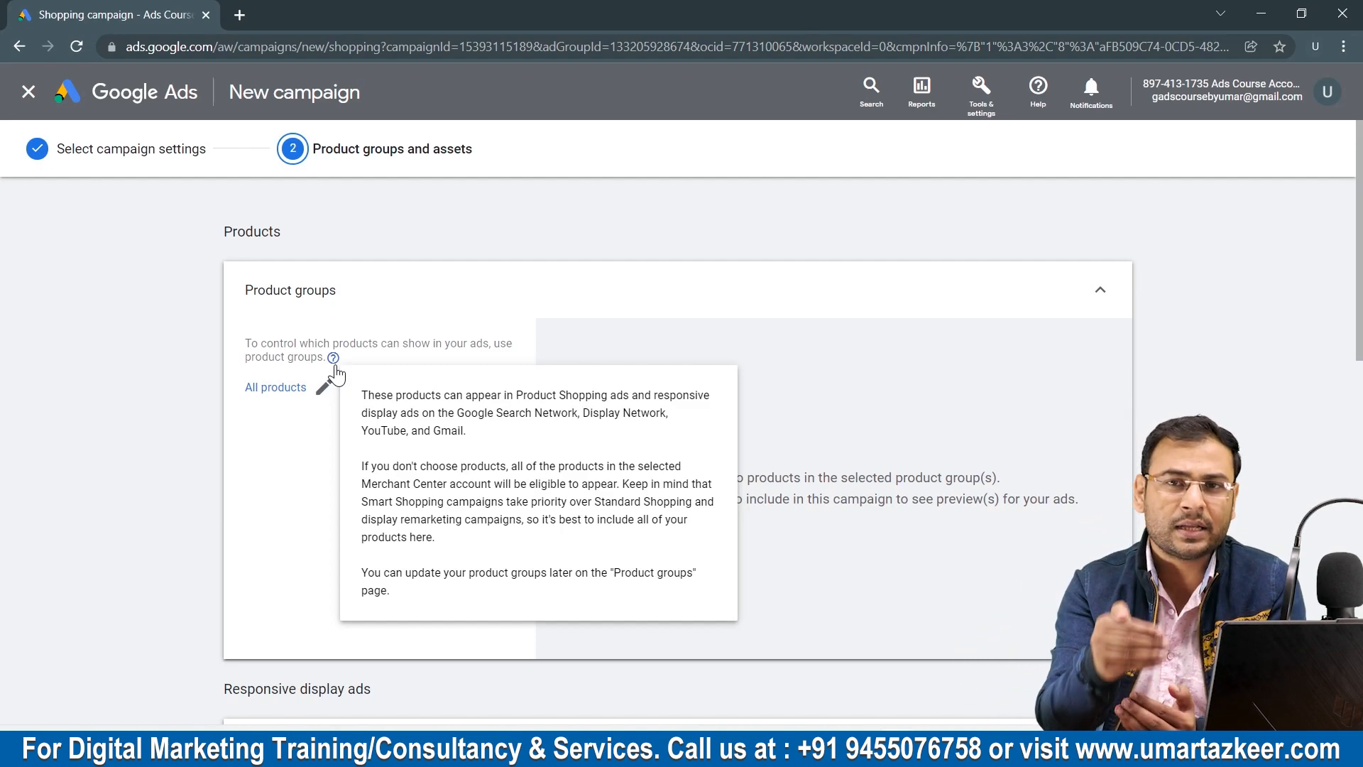
pyautogui.click(324, 387)
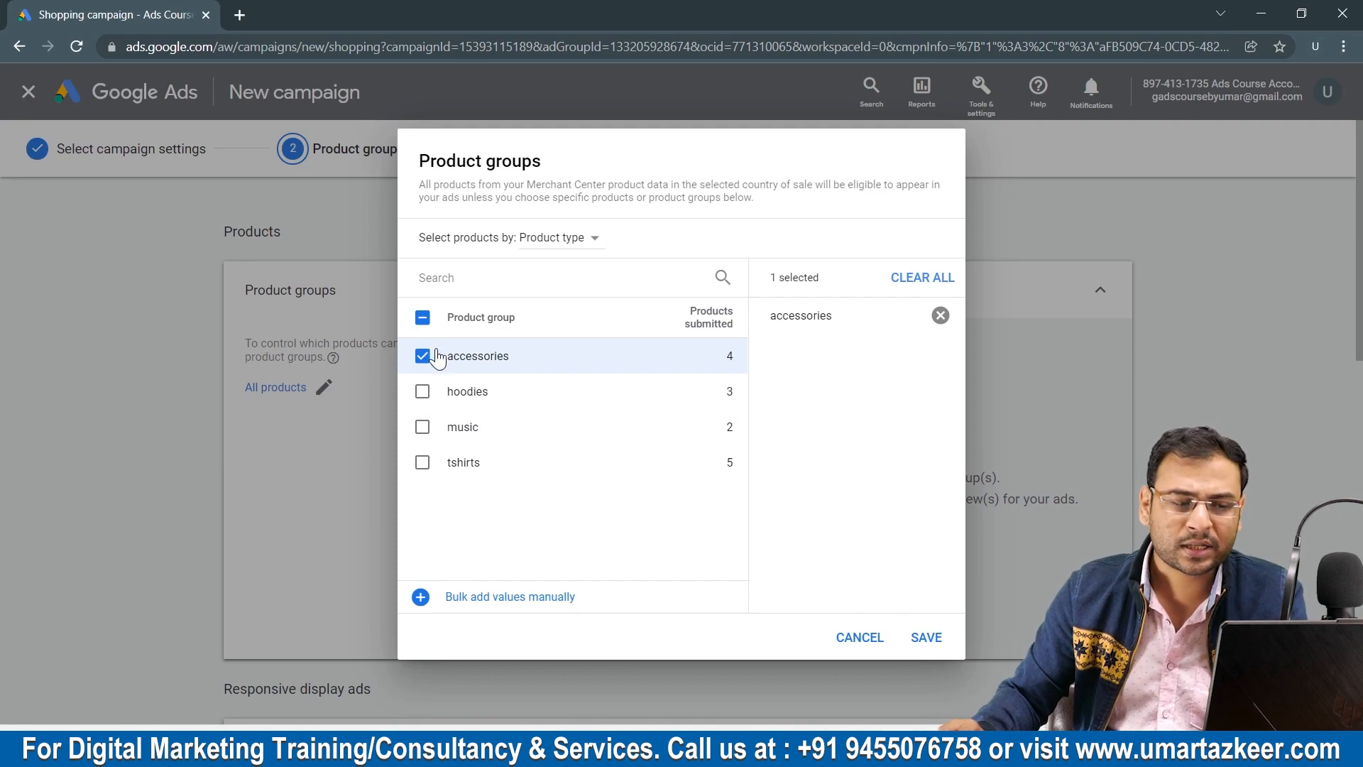
pyautogui.click(424, 356)
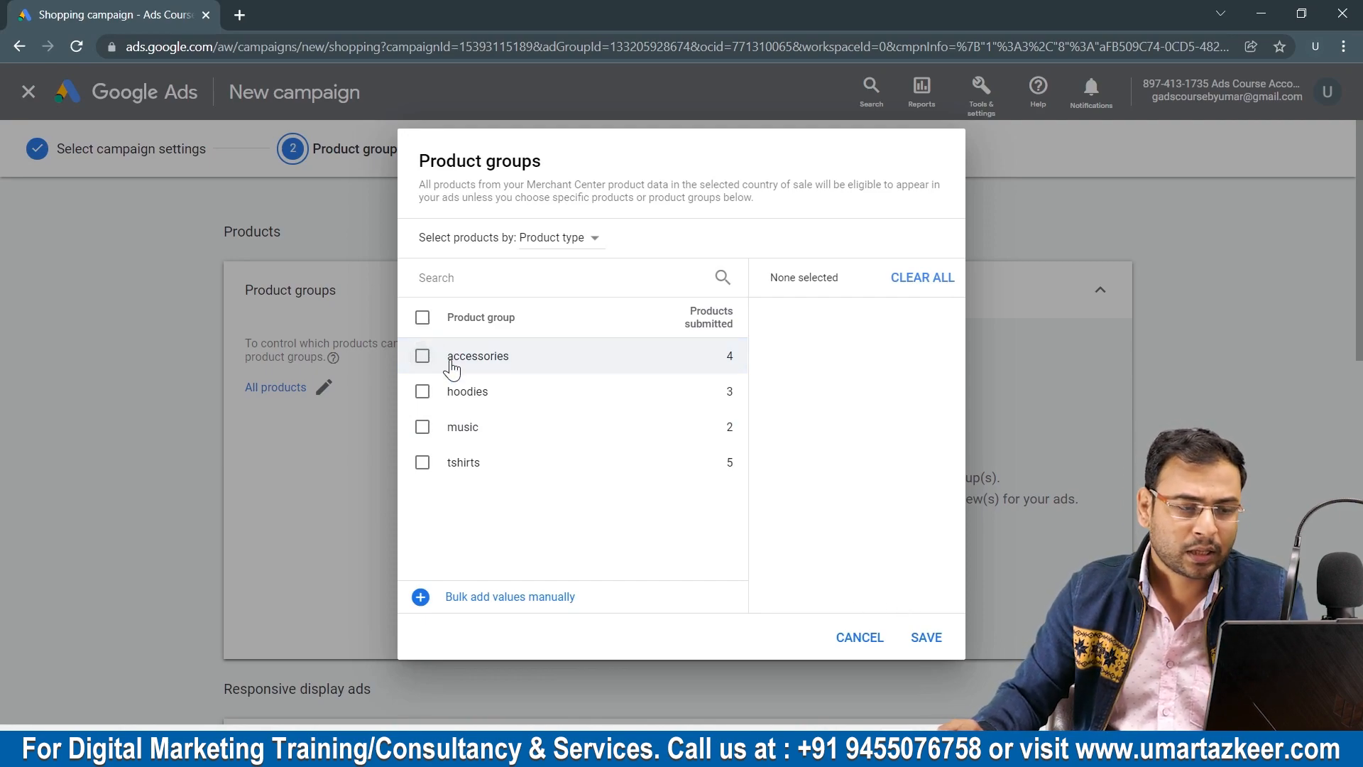
pyautogui.click(860, 637)
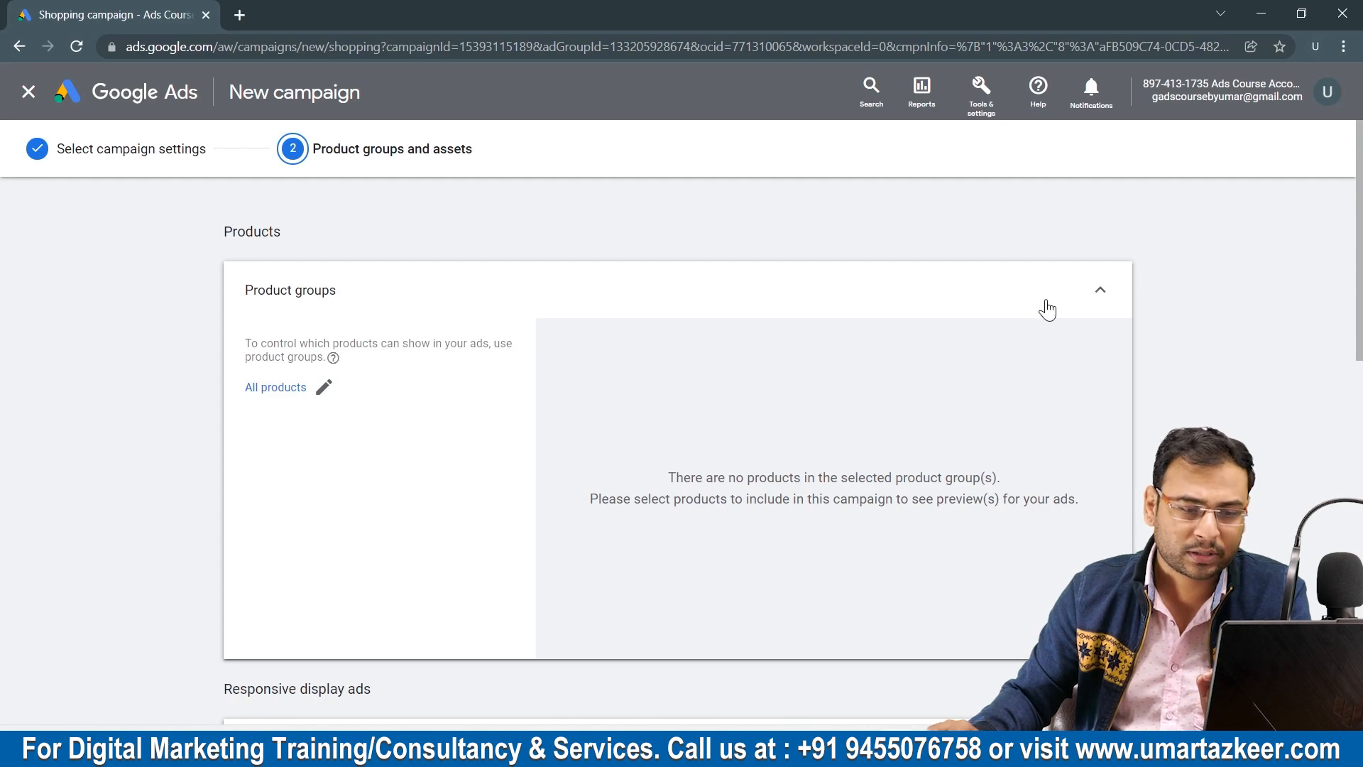
# Step: Limit the campaign's product groups to accessories, hoodies, music and tshirts, and save the selection
pyautogui.click(325, 387)
pyautogui.click(473, 369)
pyautogui.click(469, 391)
pyautogui.click(460, 427)
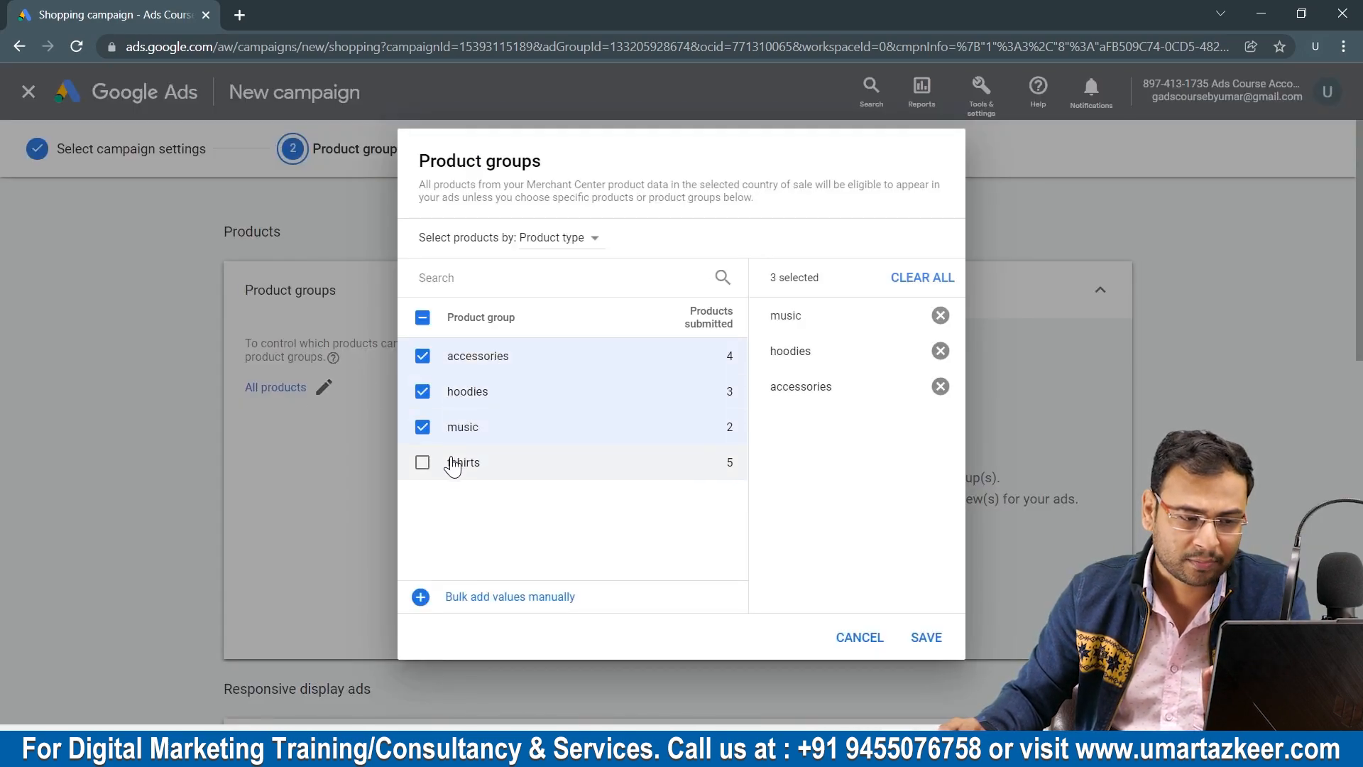
pyautogui.click(458, 462)
pyautogui.click(925, 637)
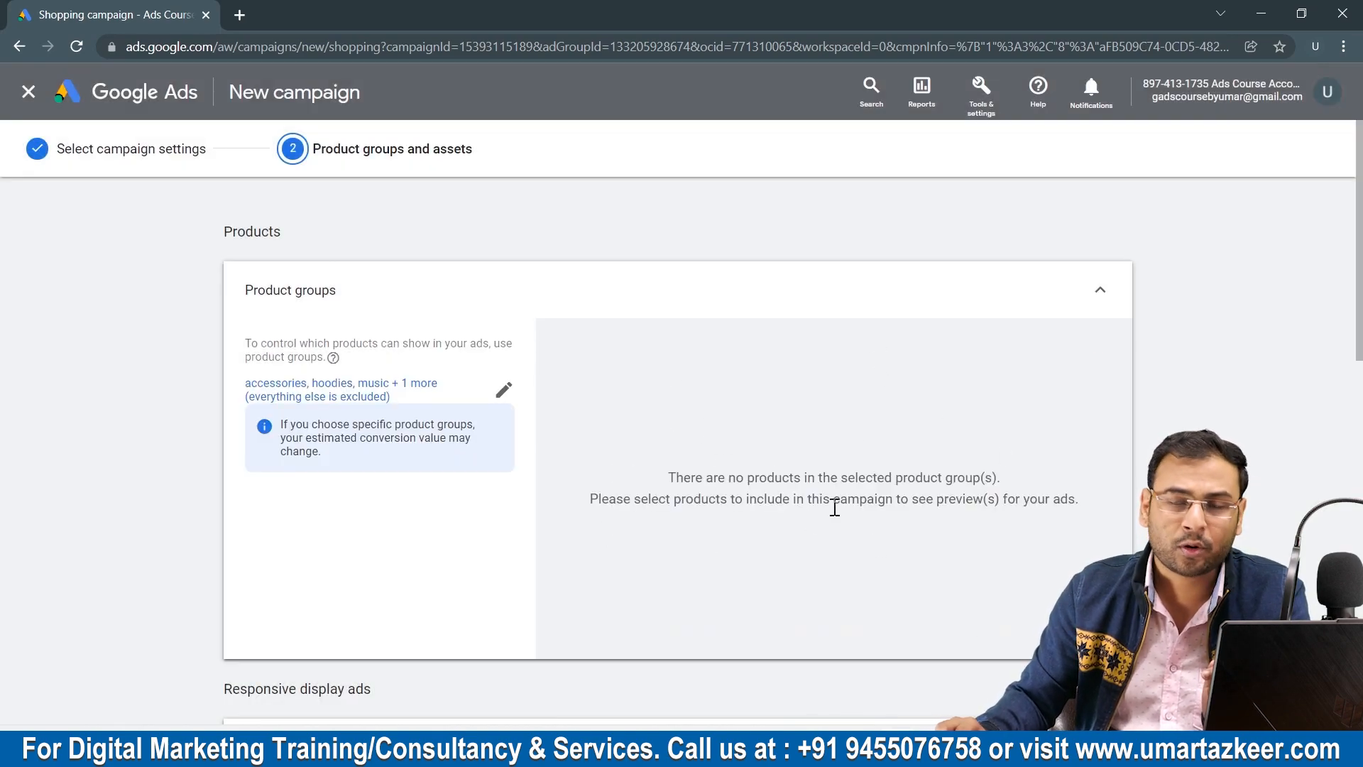
# Step: Deselect every product group and save, so the campaign covers all products
pyautogui.click(492, 402)
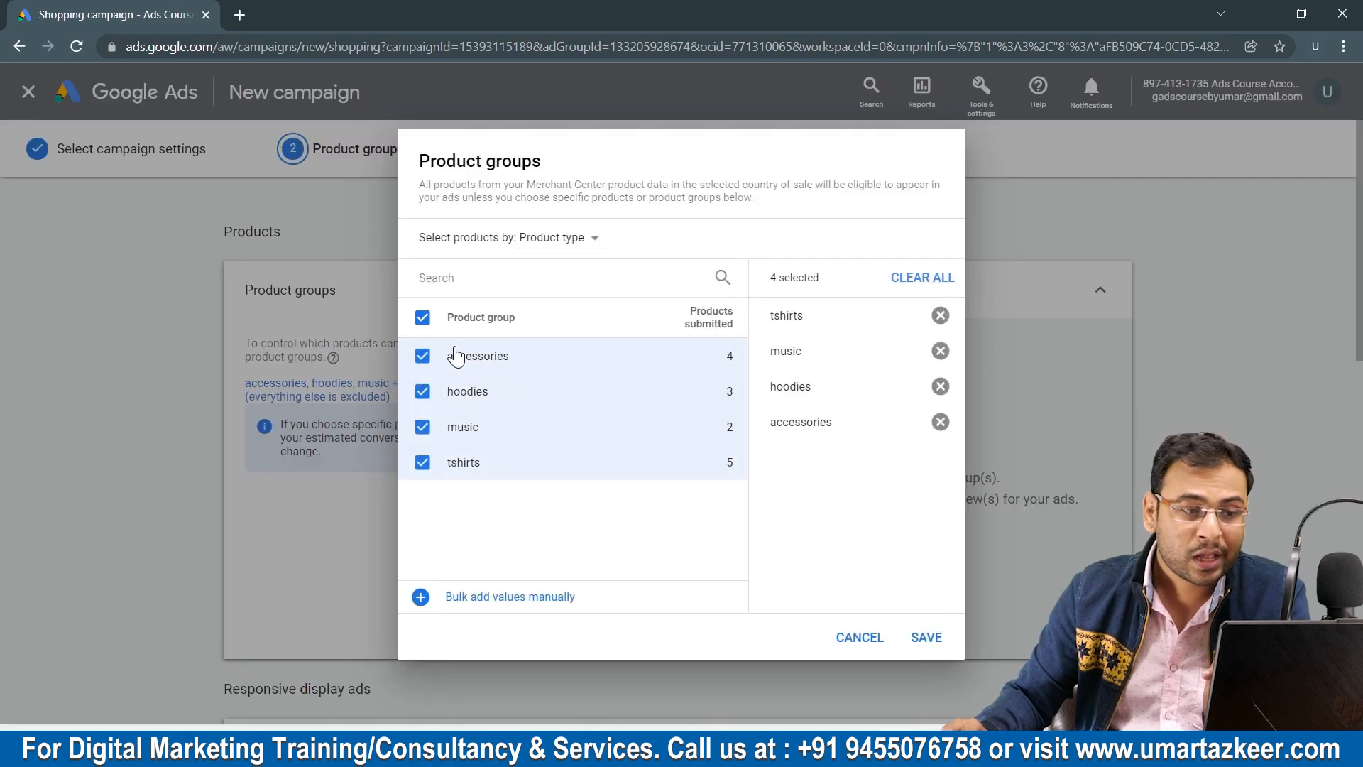
pyautogui.click(428, 321)
pyautogui.click(946, 648)
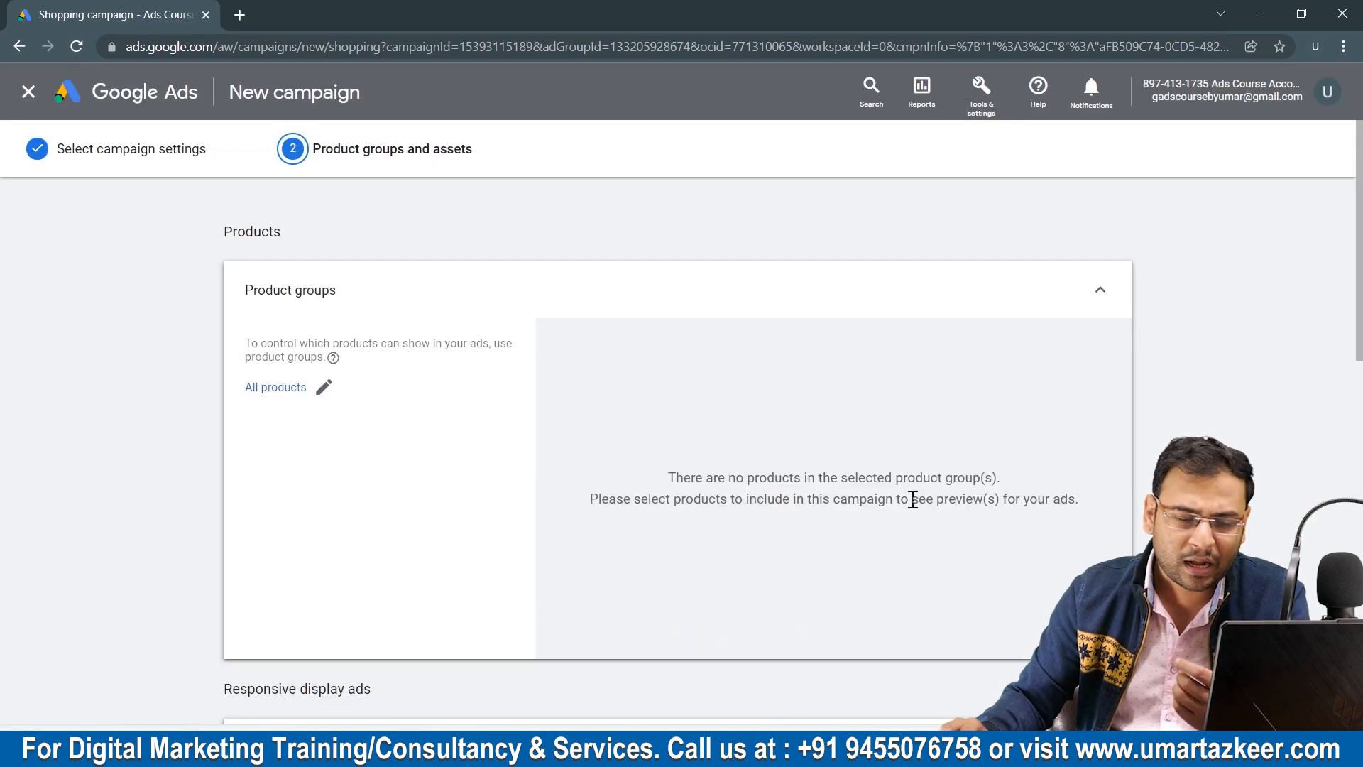